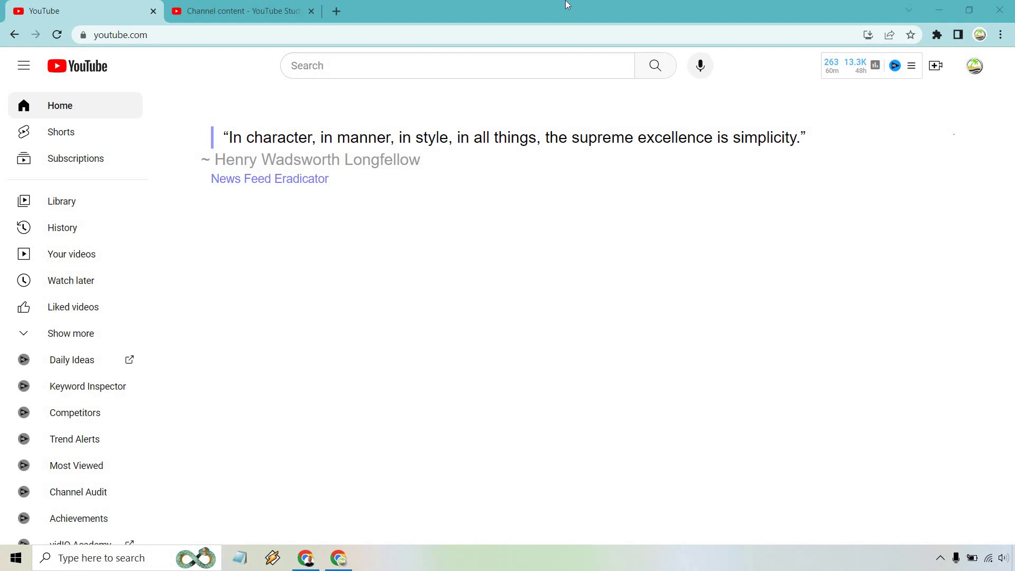
Go from the account menu to YouTube Studio's Channel customization page for Marketing Island.
left_click(974, 66)
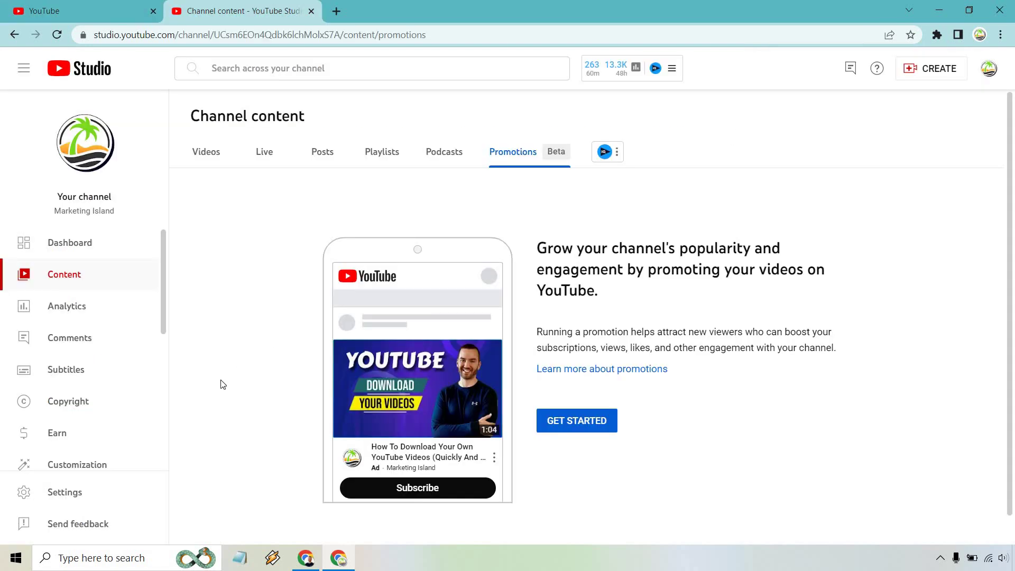
left_click(79, 463)
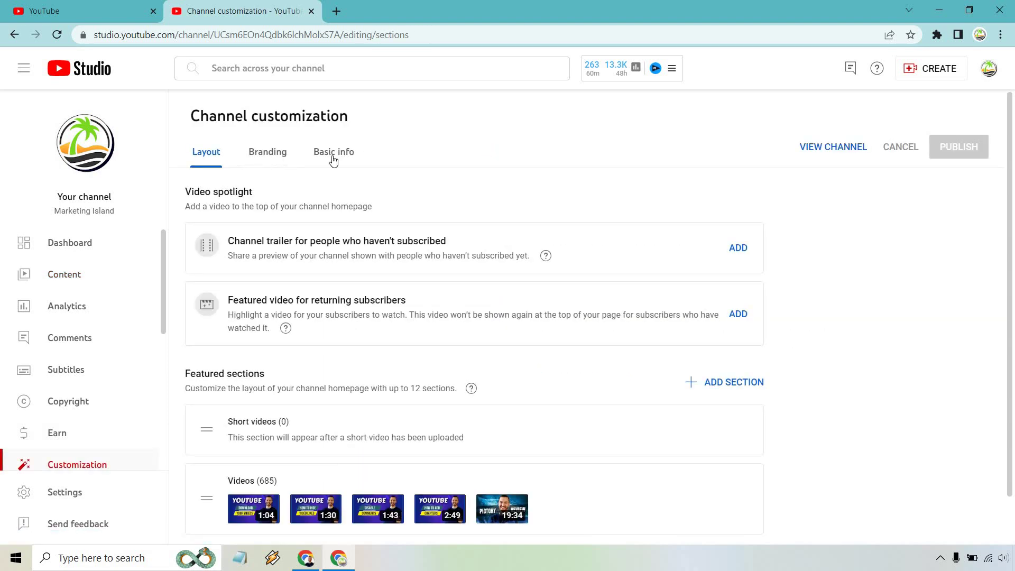
Show the Basic info tab with the channel's Name, Handle and Description fields.
left_click(332, 155)
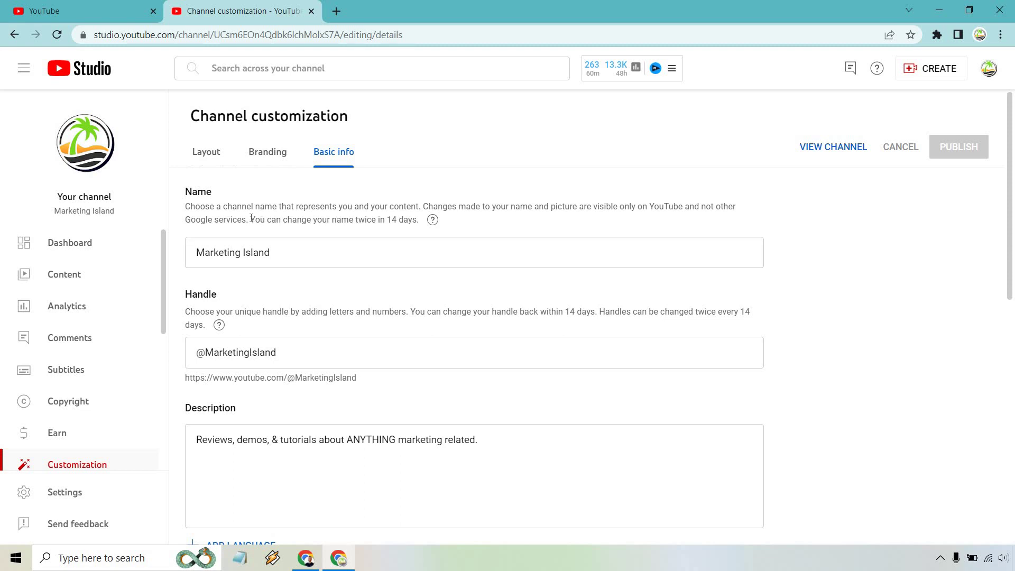
Select the sentence 'You can change your name twice in 14 days'.
left_click_drag(251, 218, 417, 221)
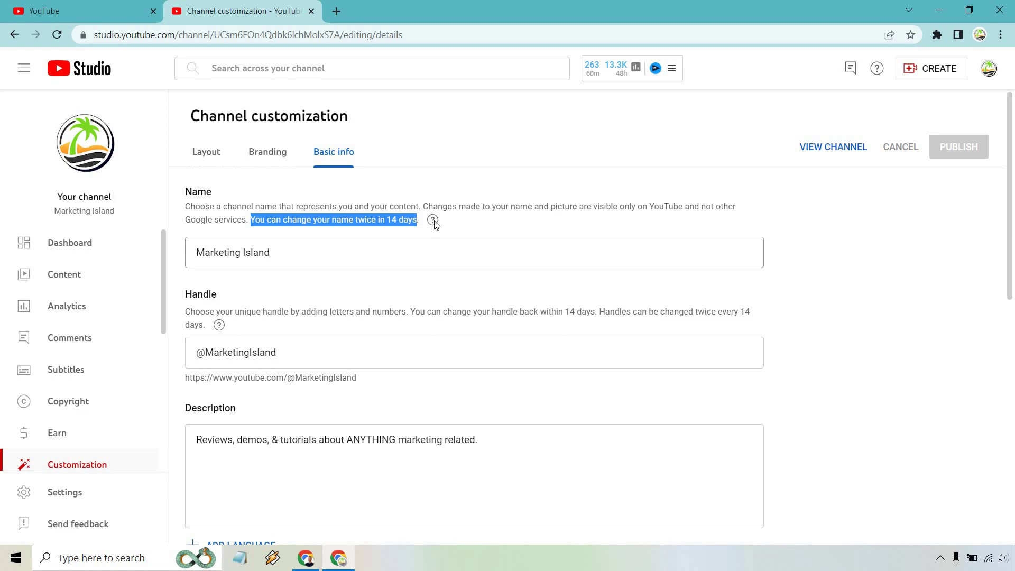
mouse_move(432, 220)
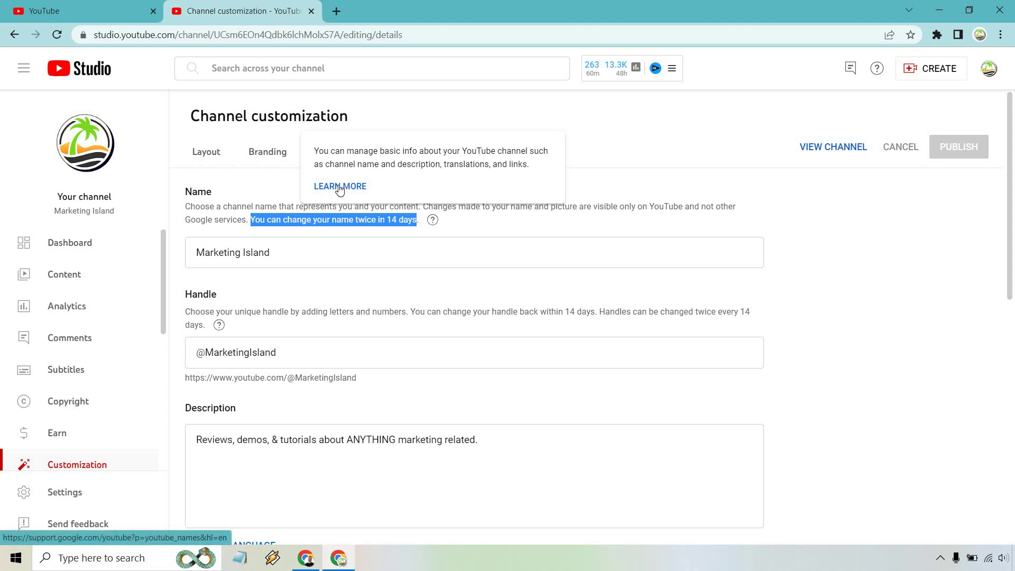
Focus the Name text box reading 'Marketing Island' for editing.
left_click(297, 251)
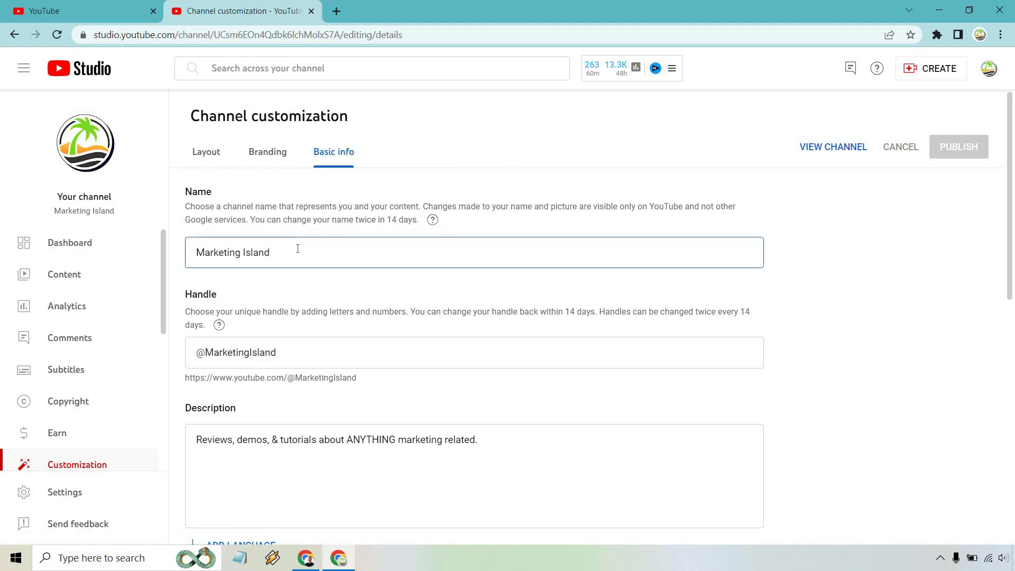